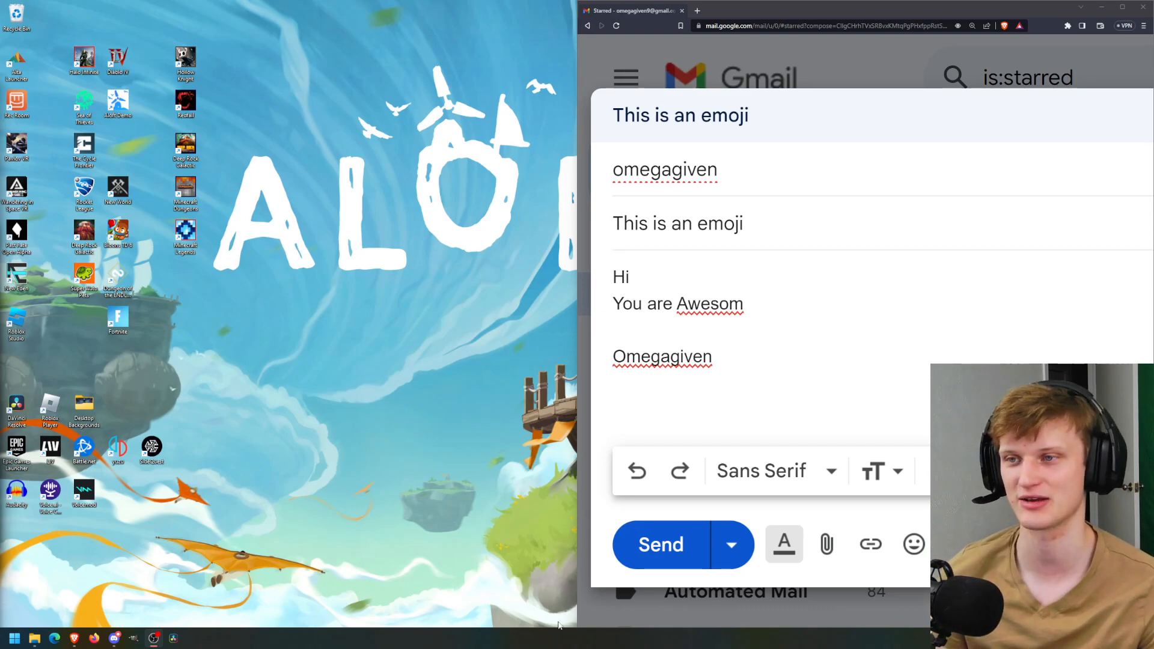
left_click(745, 370)
double_click(640, 363)
left_click_drag(713, 356, 750, 358)
left_click(748, 361)
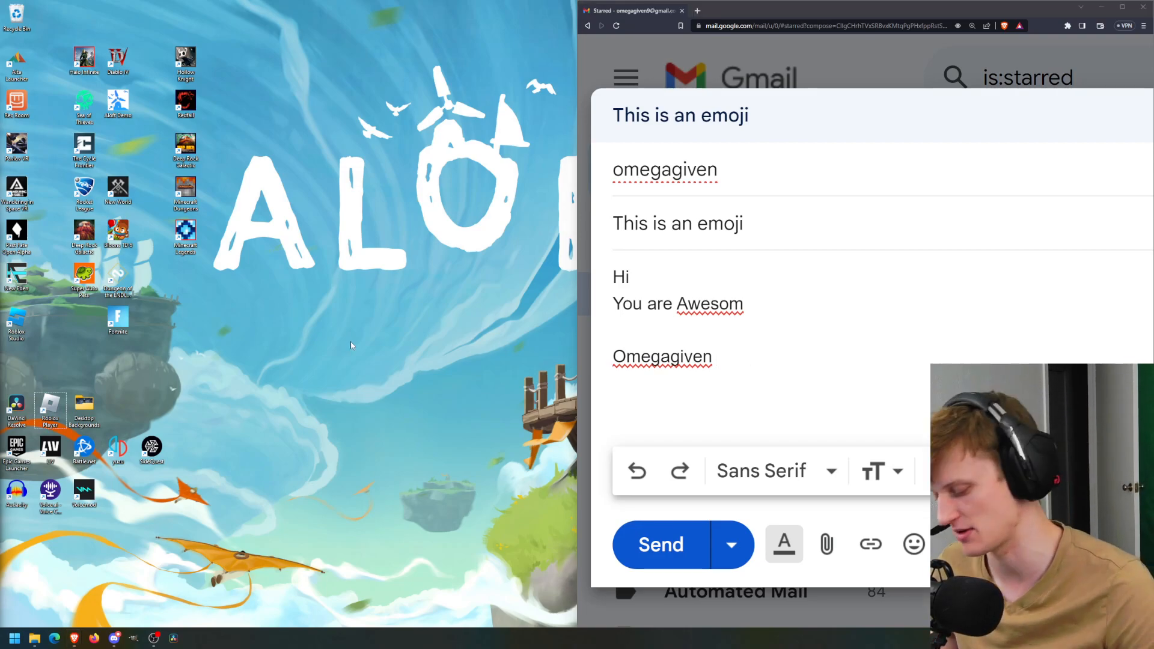
Find and launch GIMP
key("super")
type("giom")
key("BackSpace")
key("BackSpace")
type("mp")
key("Return")
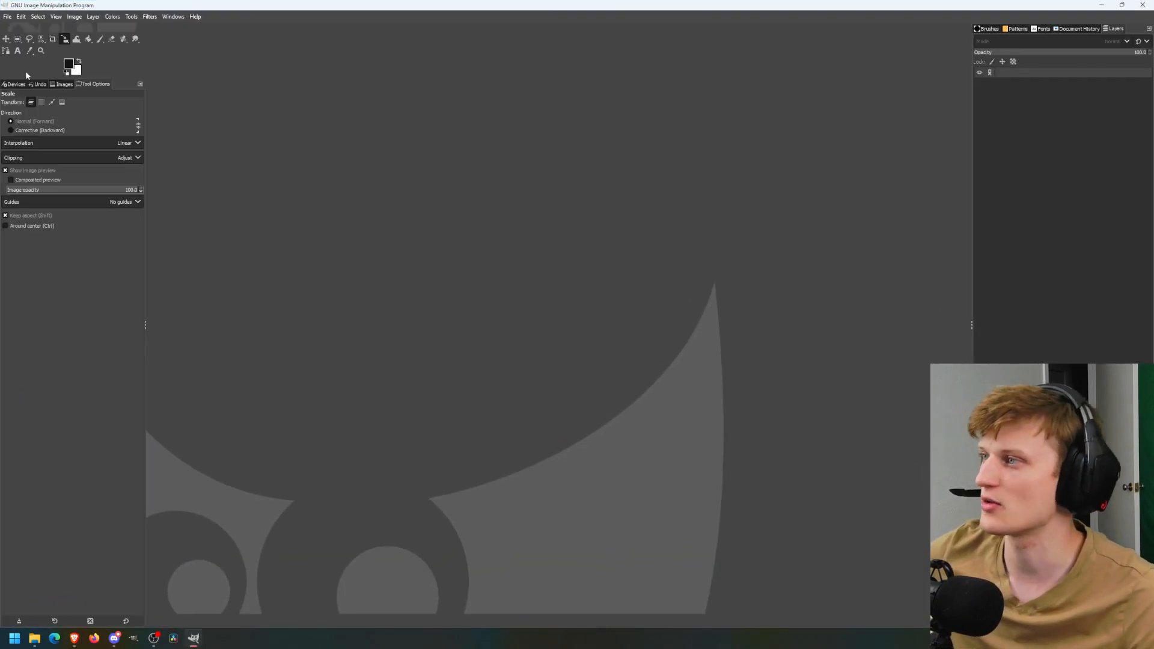
Create a new blank image 32 px wide and 32 px high
left_click(7, 16)
left_click(17, 30)
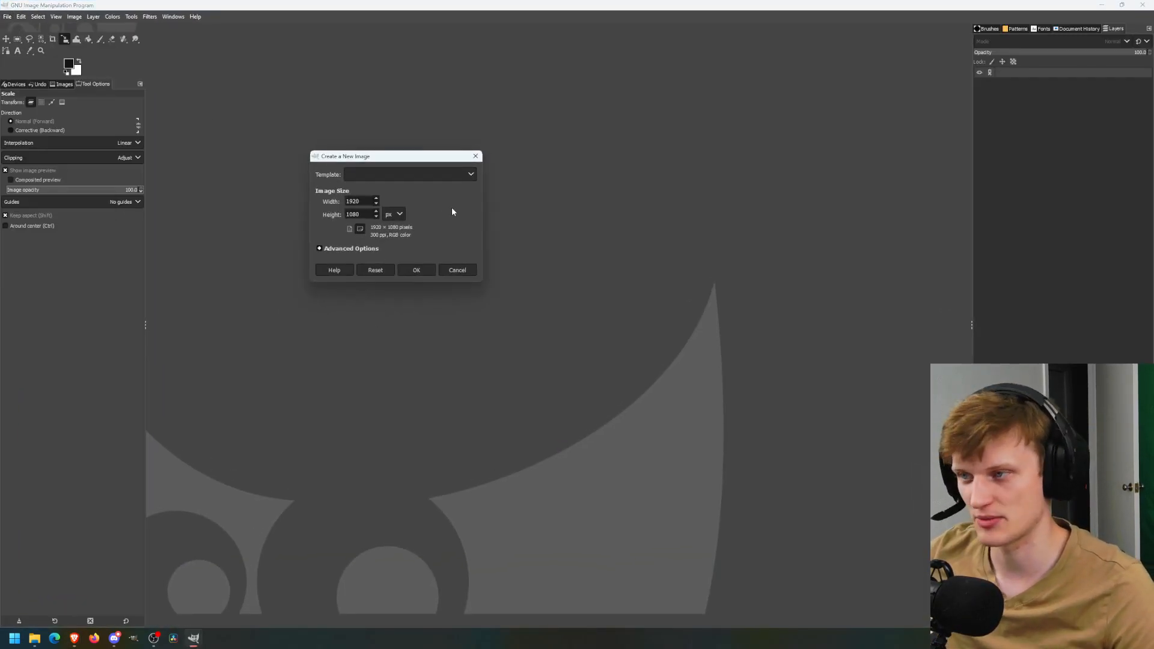
double_click(355, 202)
type("32")
key("Tab")
type("32")
left_click(416, 269)
scroll(565, 333, "up", 8)
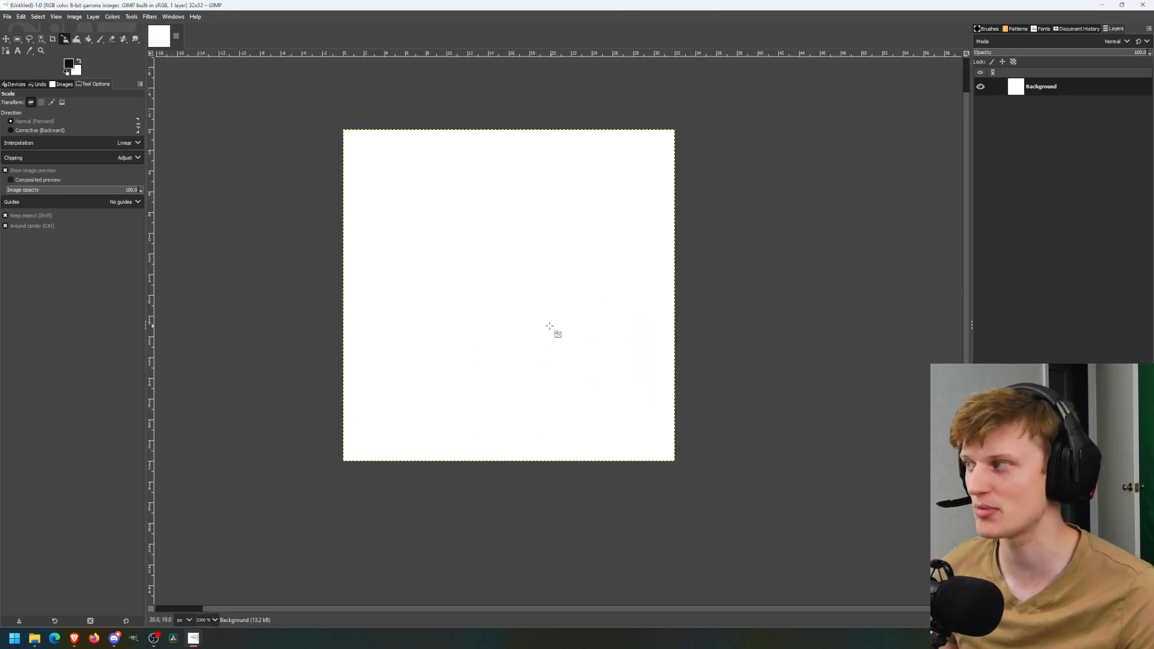
scroll(554, 328, "down", 7)
scroll(538, 319, "up", 5)
scroll(517, 311, "down", 2)
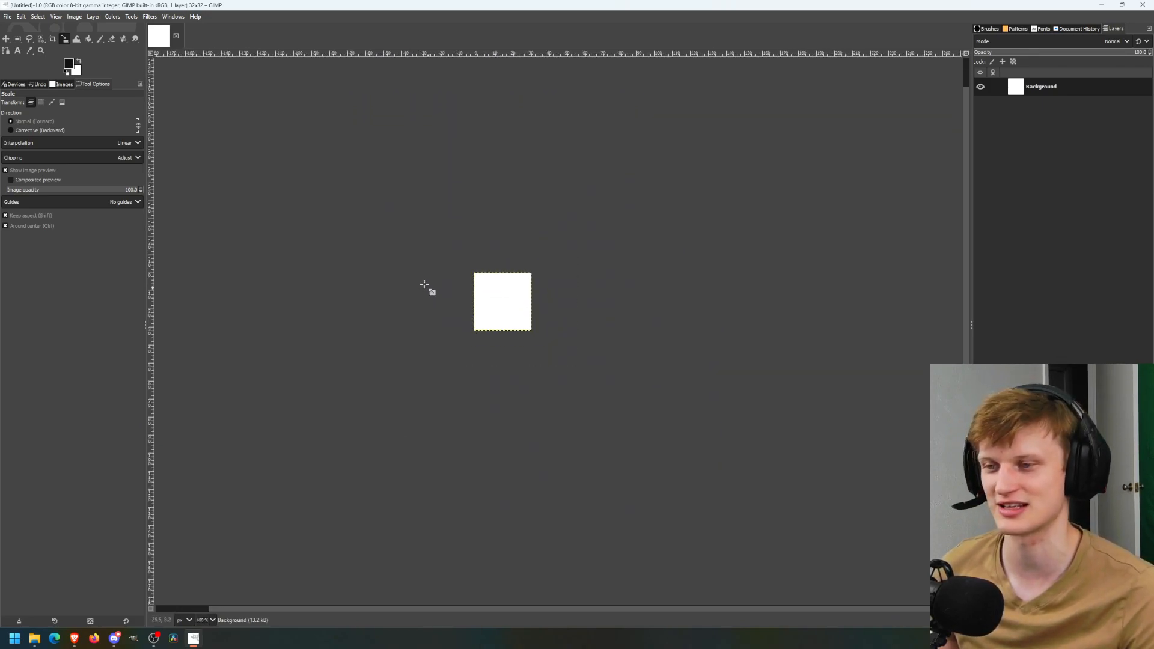
Add refined logo again-02.png from the emojis folder in Thumnail workshop as a new layer above the white background
left_click(36, 639)
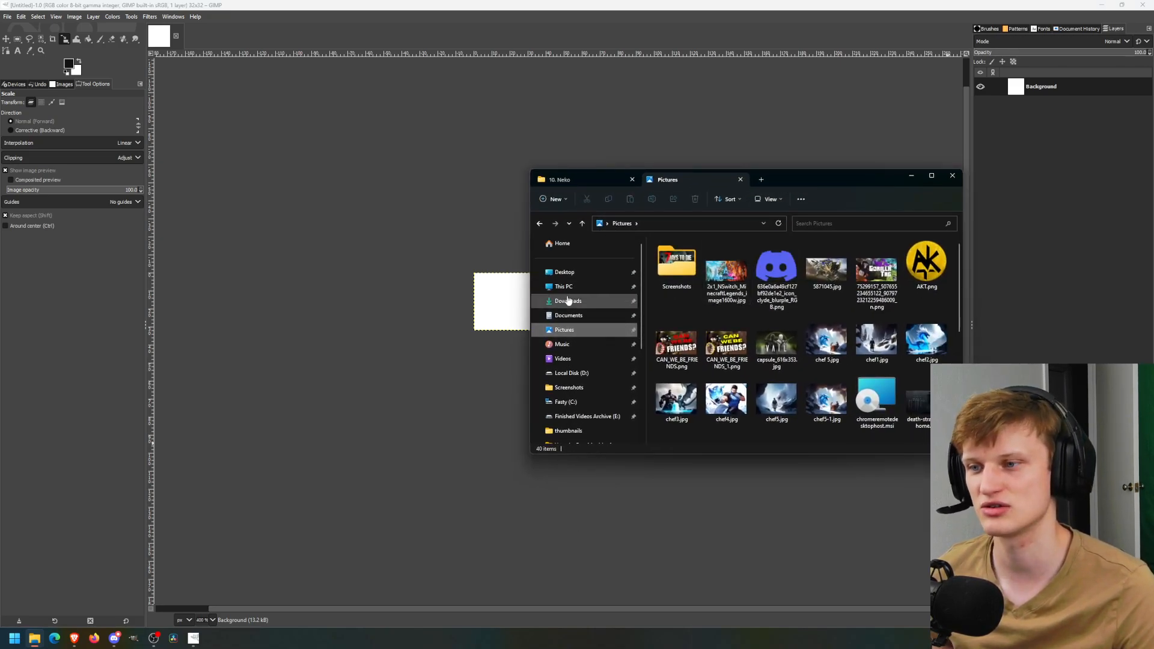
scroll(569, 417, "down", 1)
left_click(570, 390)
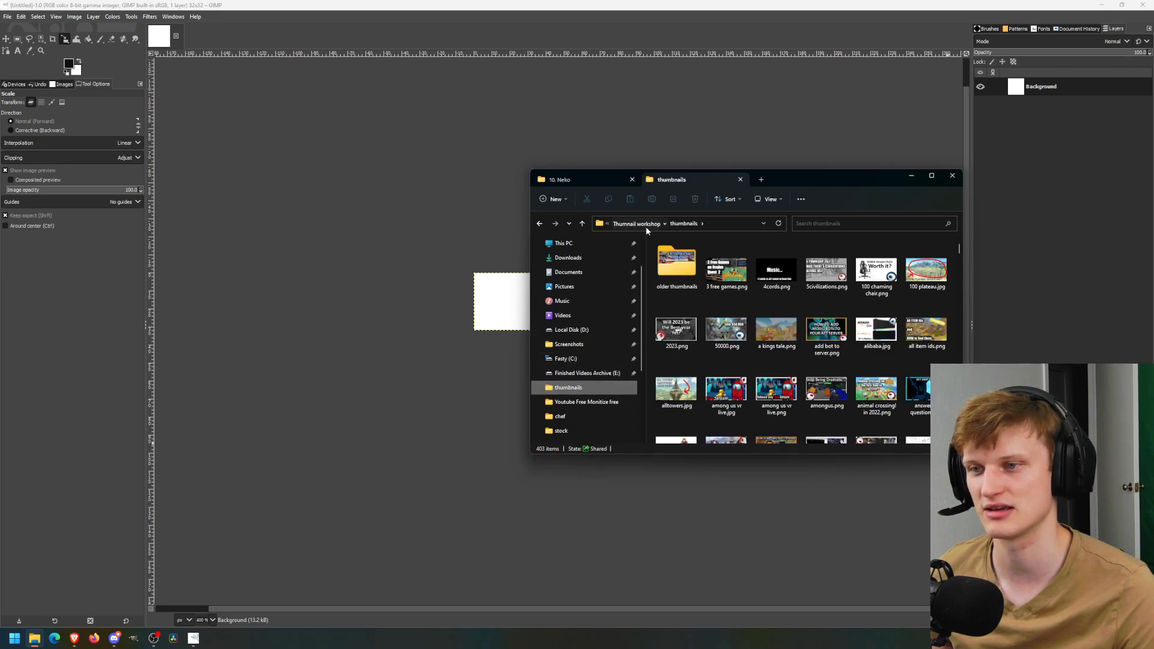
left_click(645, 226)
double_click(688, 258)
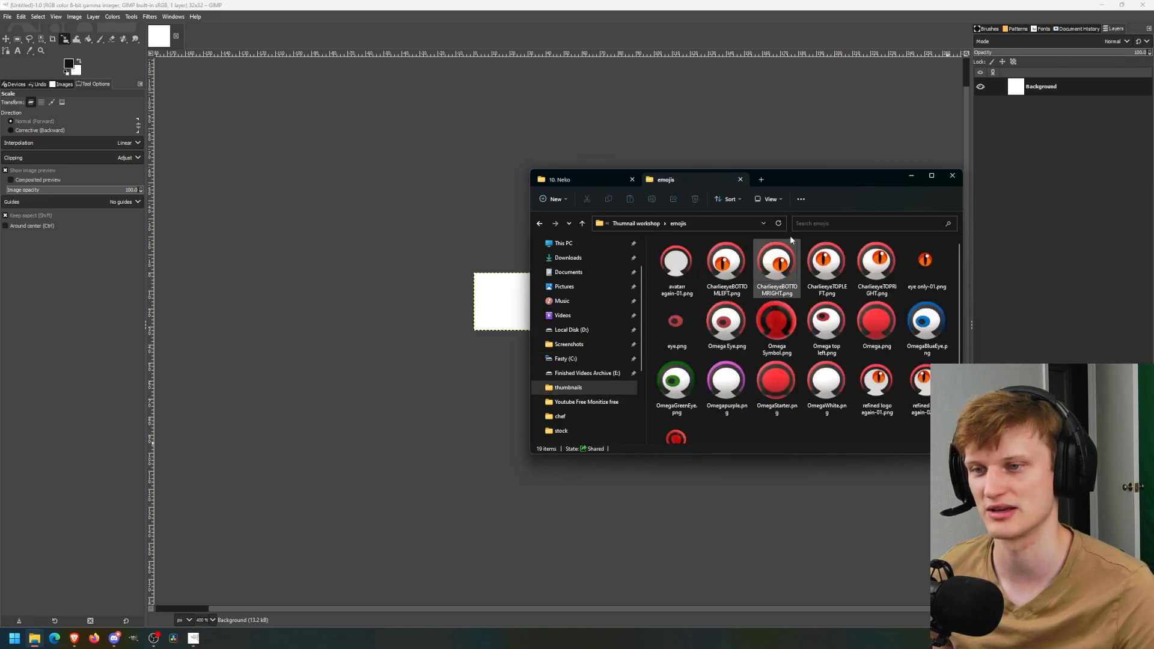
scroll(827, 385, "down", 1)
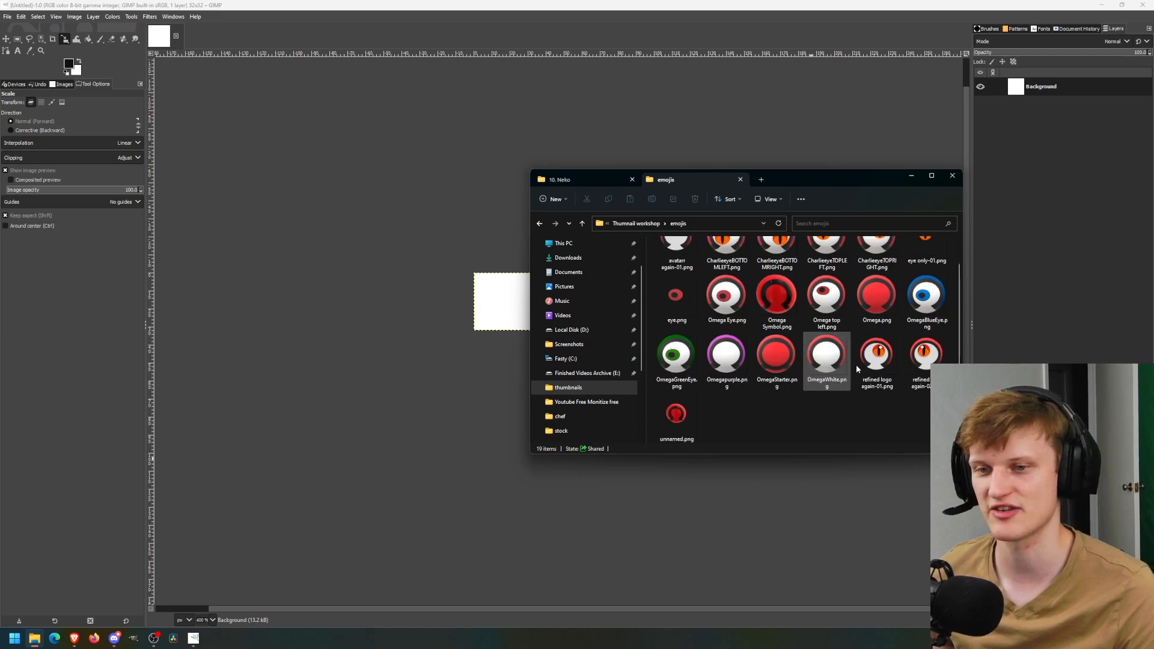
left_click_drag(931, 360, 481, 304)
left_click(911, 176)
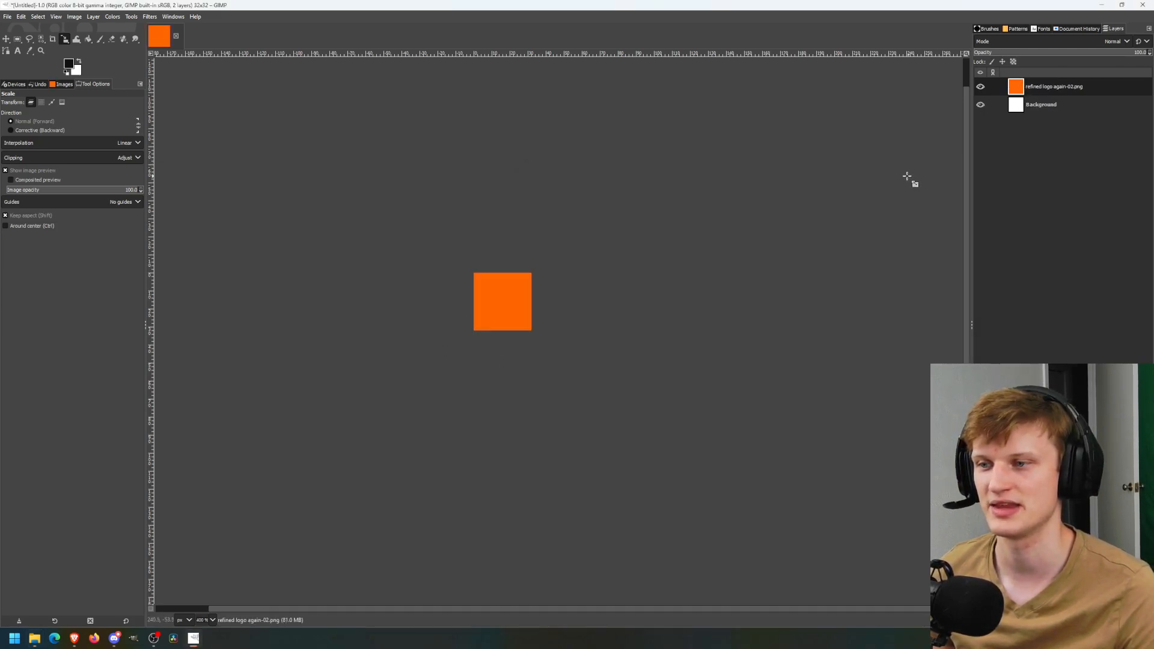
Scale the oversized logo layer down to about 34 × 34 px with its aspect ratio kept, close to the canvas
scroll(524, 249, "down", 6)
scroll(442, 229, "up", 2)
scroll(444, 229, "down", 5)
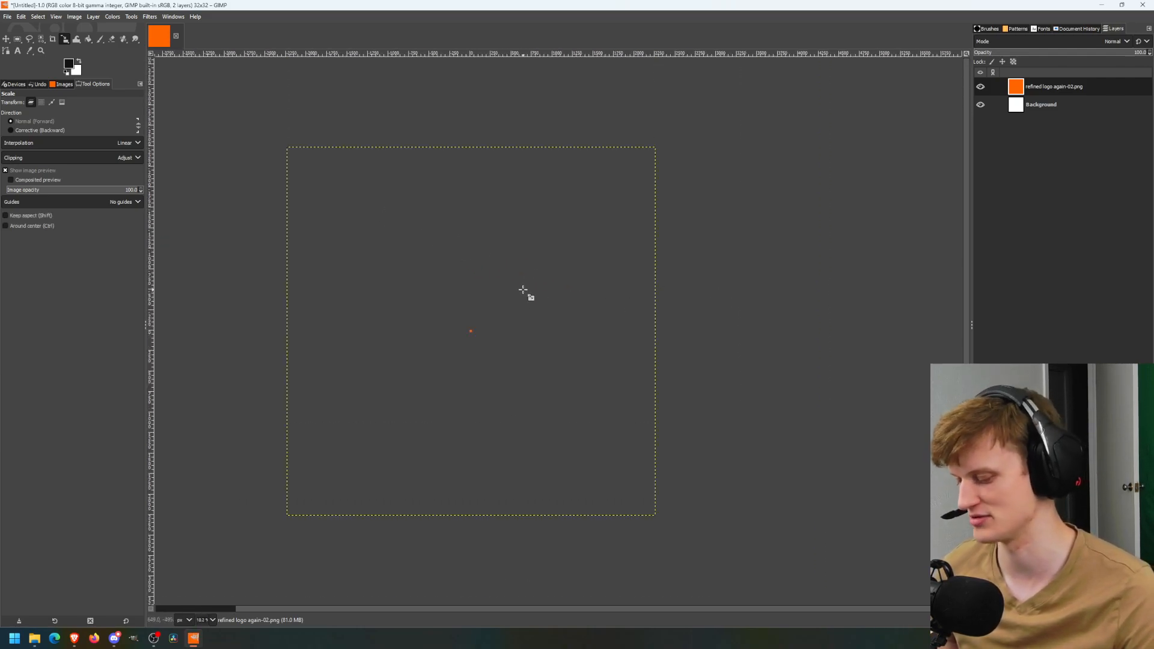
left_click(527, 291)
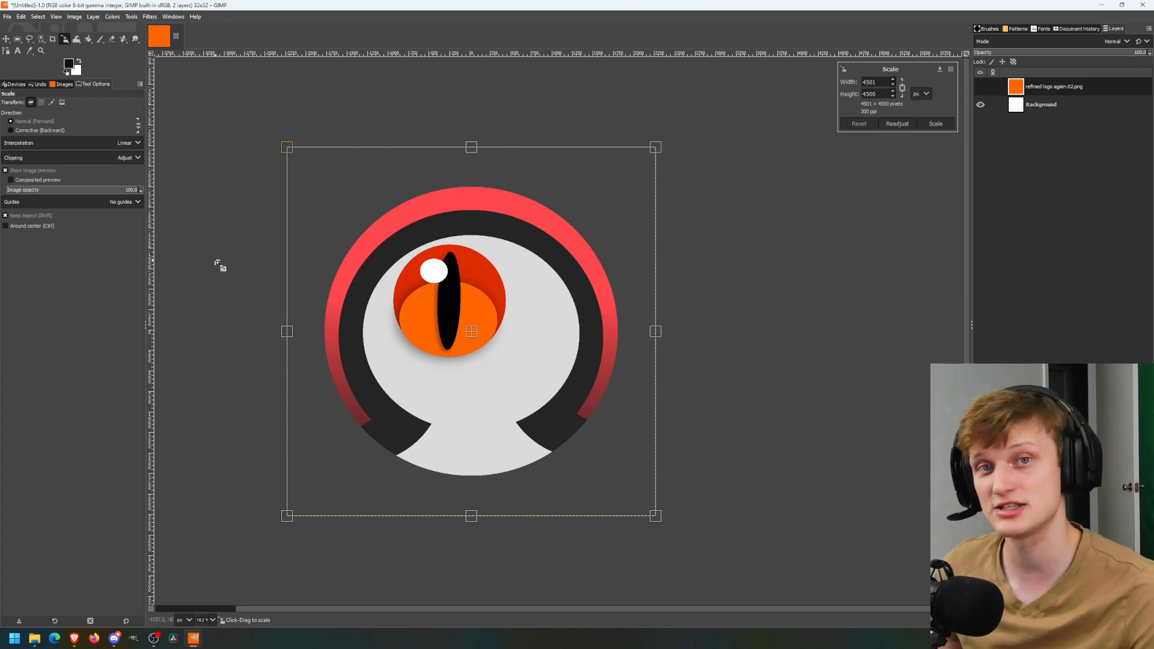
left_click_drag(308, 179, 481, 371)
left_click_drag(614, 487, 421, 323)
scroll(473, 309, "up", 4)
scroll(470, 305, "up", 9)
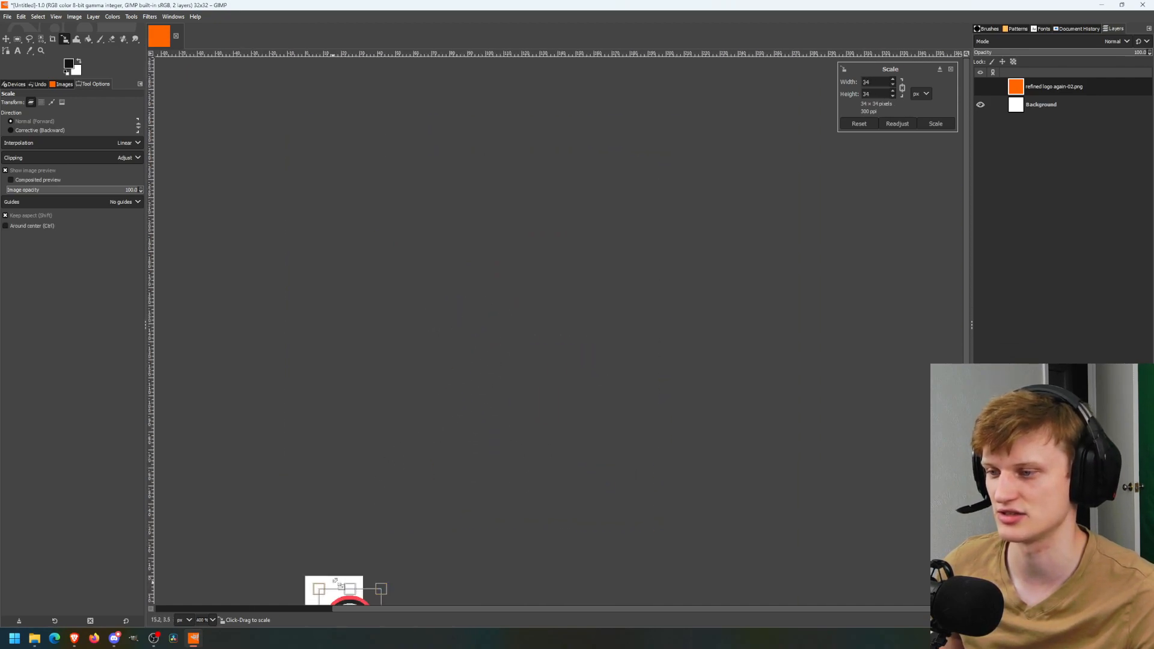
Enlarge the logo to about 40 × 40 px, centre it so the circle fills the canvas, and apply the scaling
left_click_drag(639, 412, 525, 302)
left_click_drag(618, 369, 667, 425)
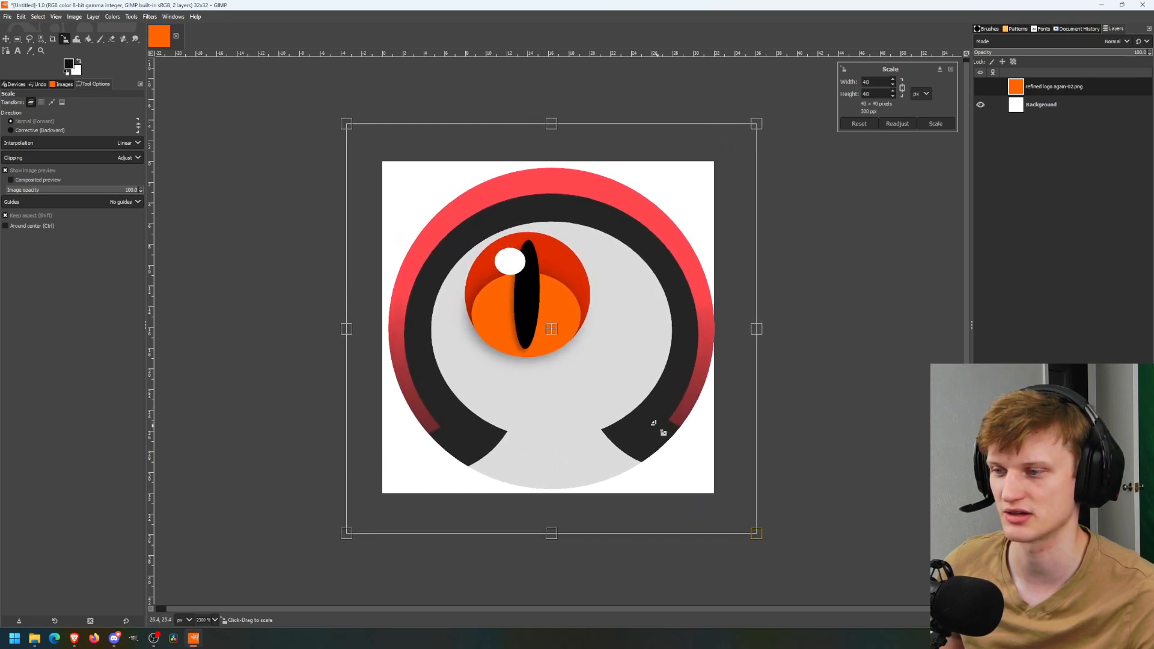
left_click_drag(406, 353, 401, 361)
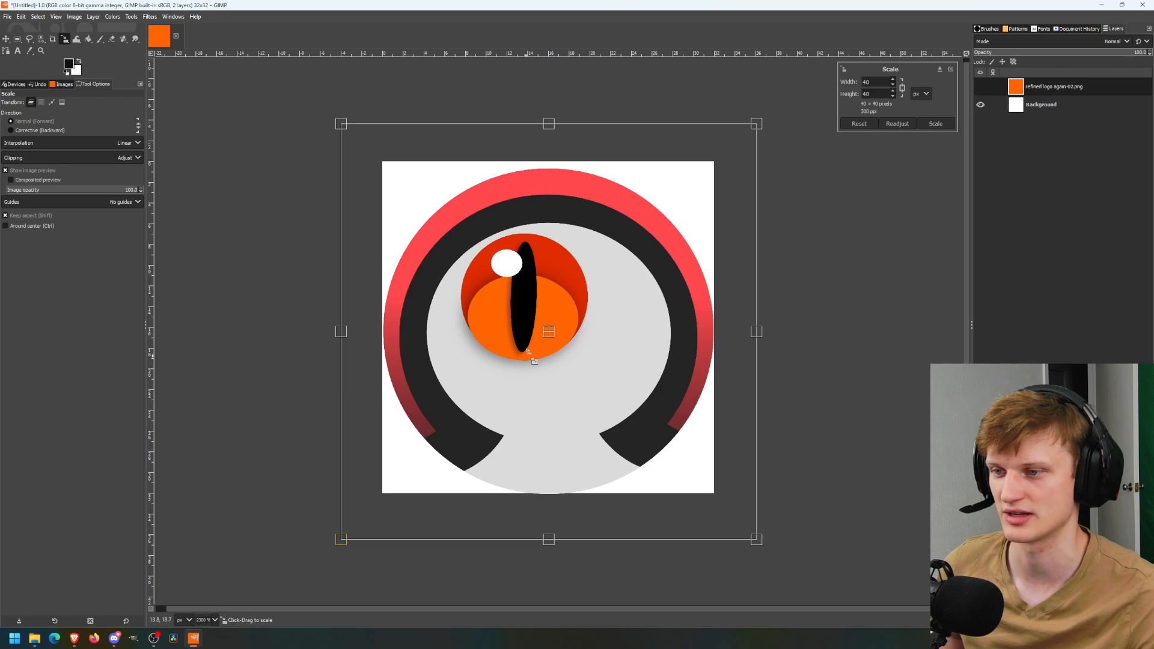
left_click_drag(549, 332, 549, 328)
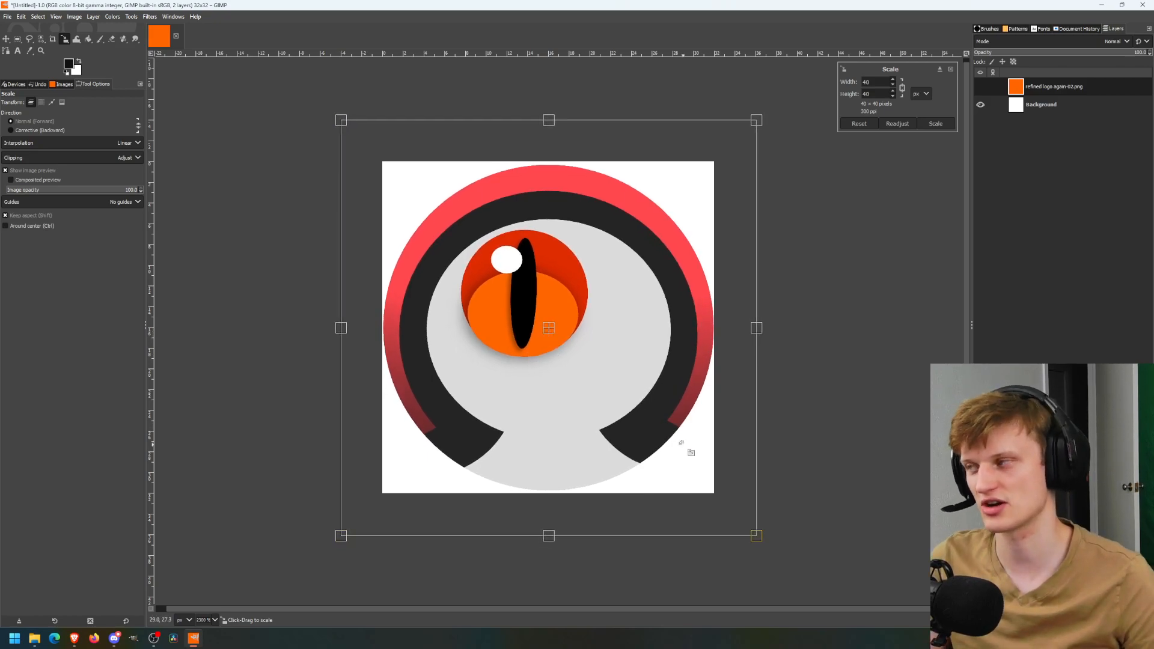
key("Return")
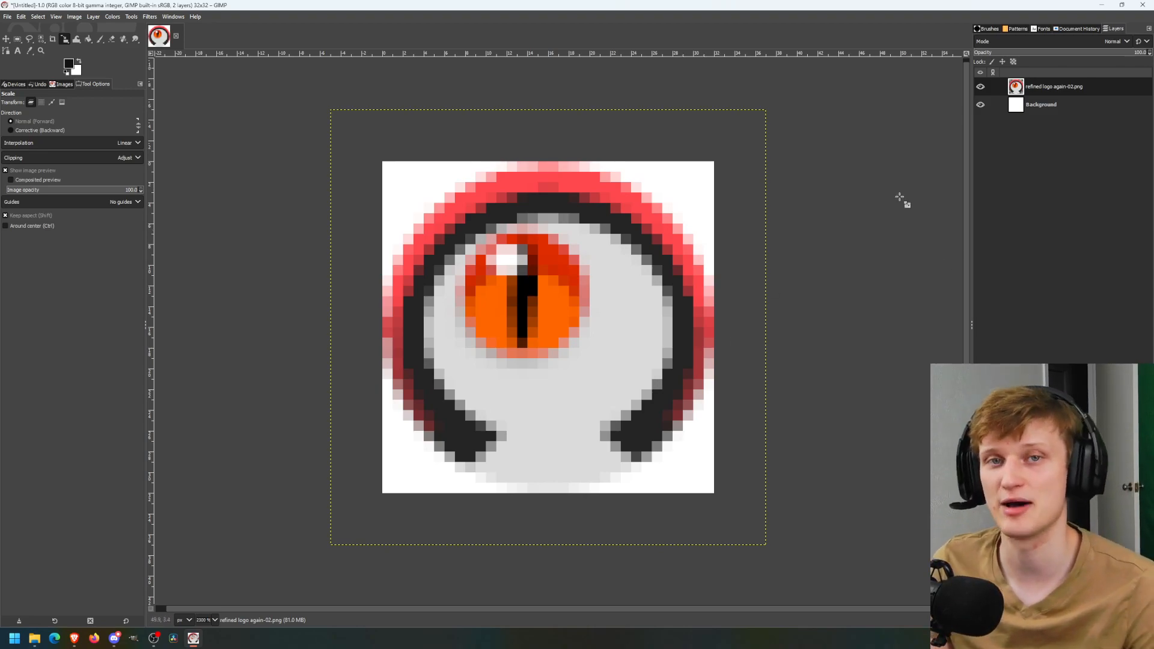
Hide the white Background layer so the area around the logo is transparent
left_click(980, 105)
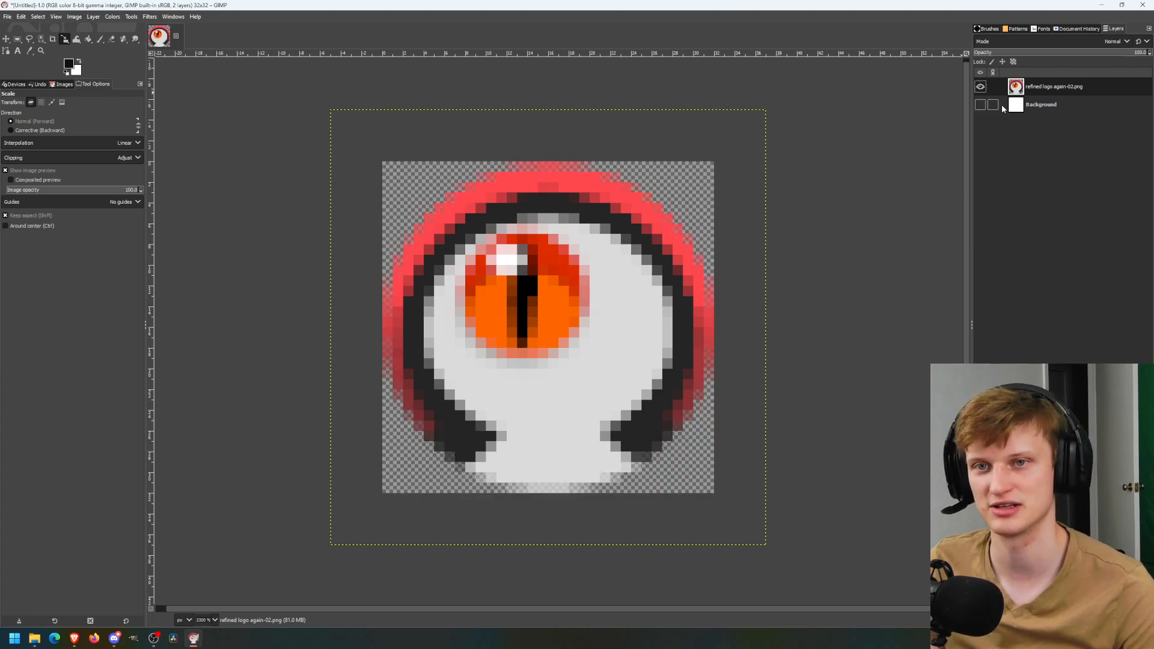
left_click(980, 105)
left_click(980, 105)
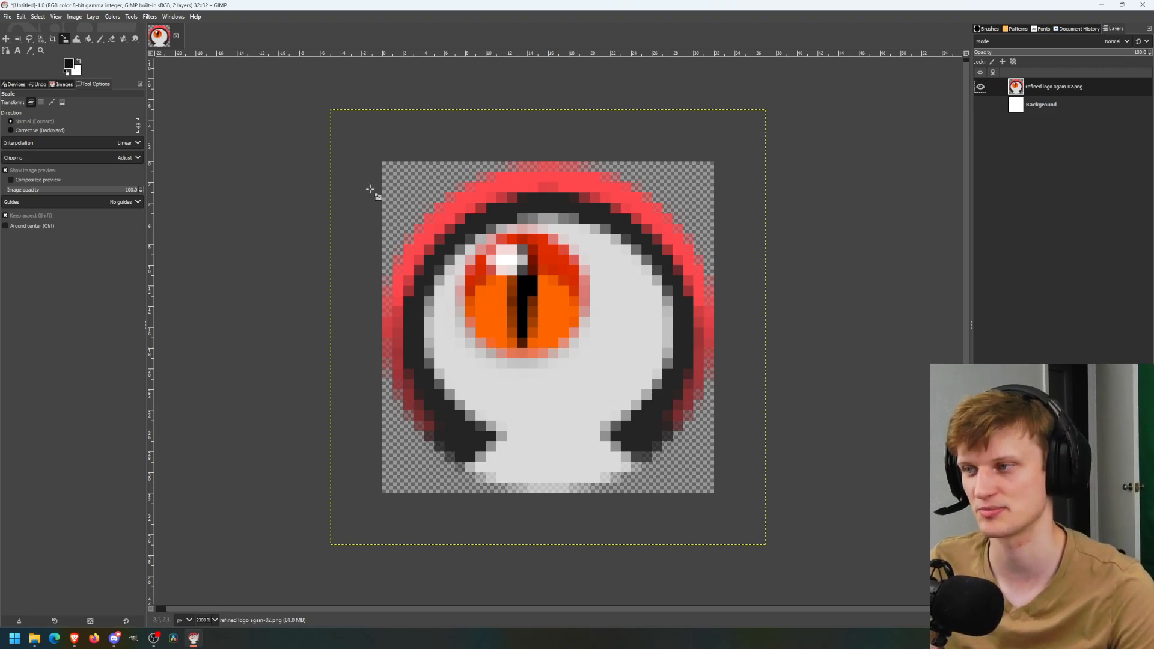
left_click(7, 17)
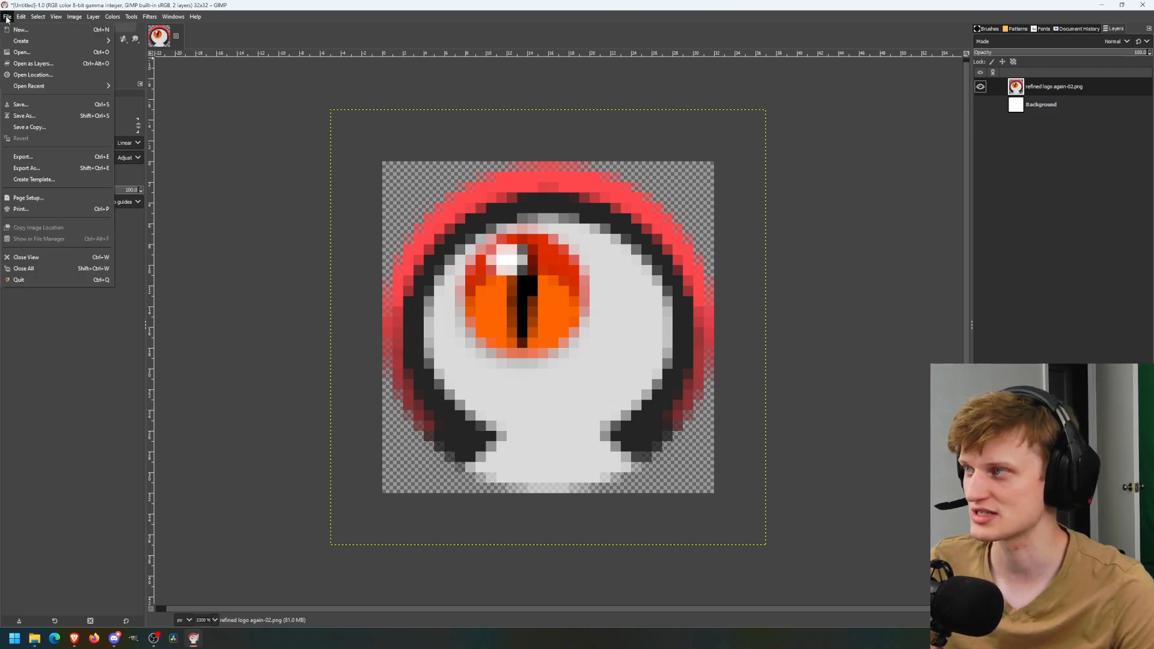
left_click(30, 116)
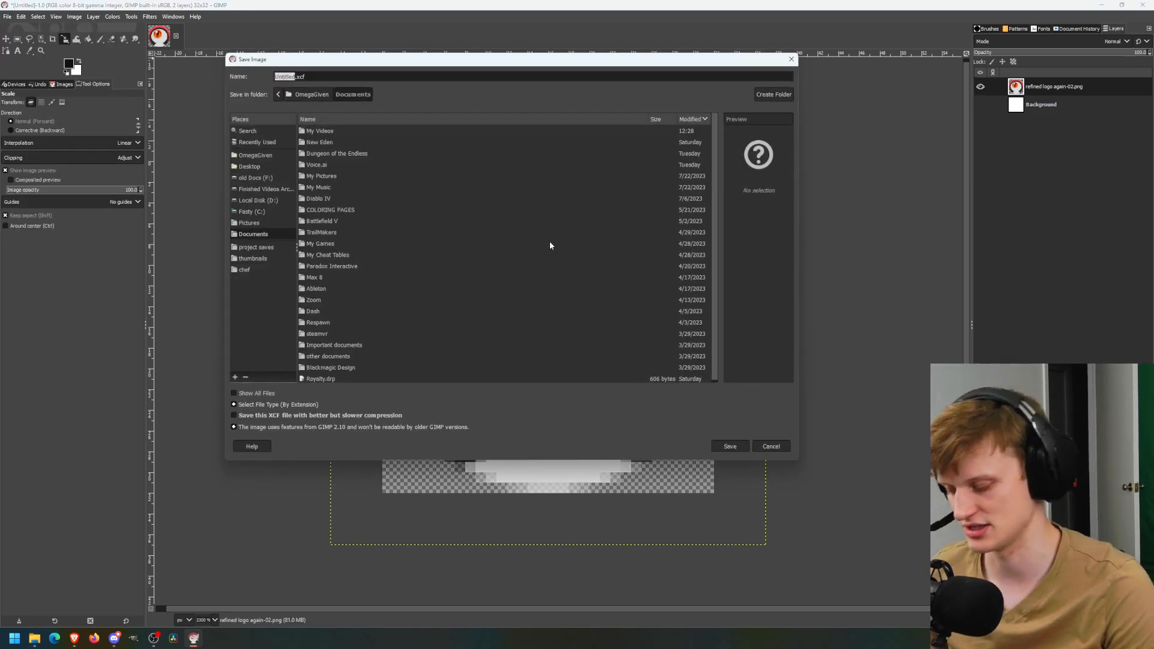
type("omegagiven")
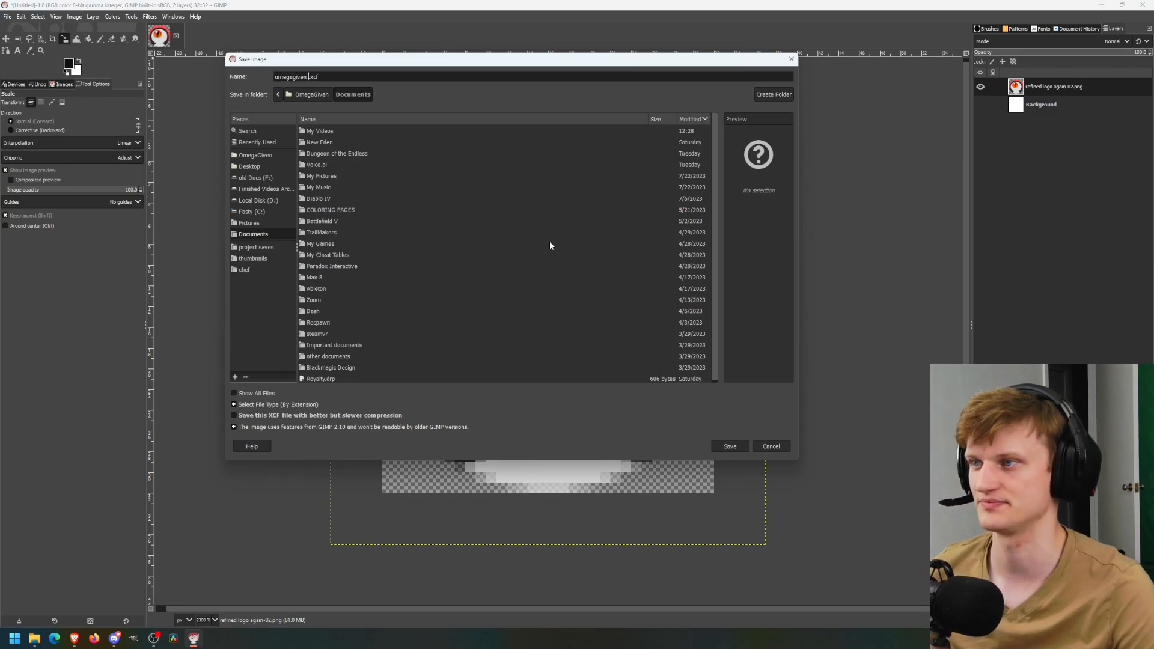
left_click(741, 447)
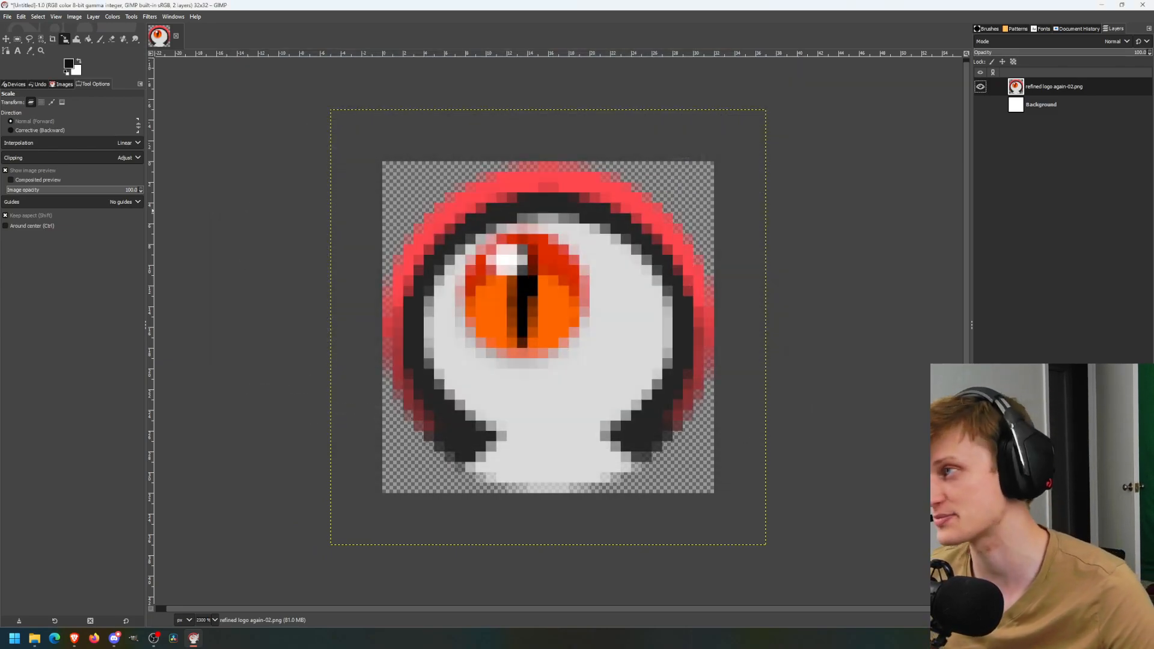
Export the image as "omegagiven emoji 32 32.png" to the Pictures folder
left_click(8, 16)
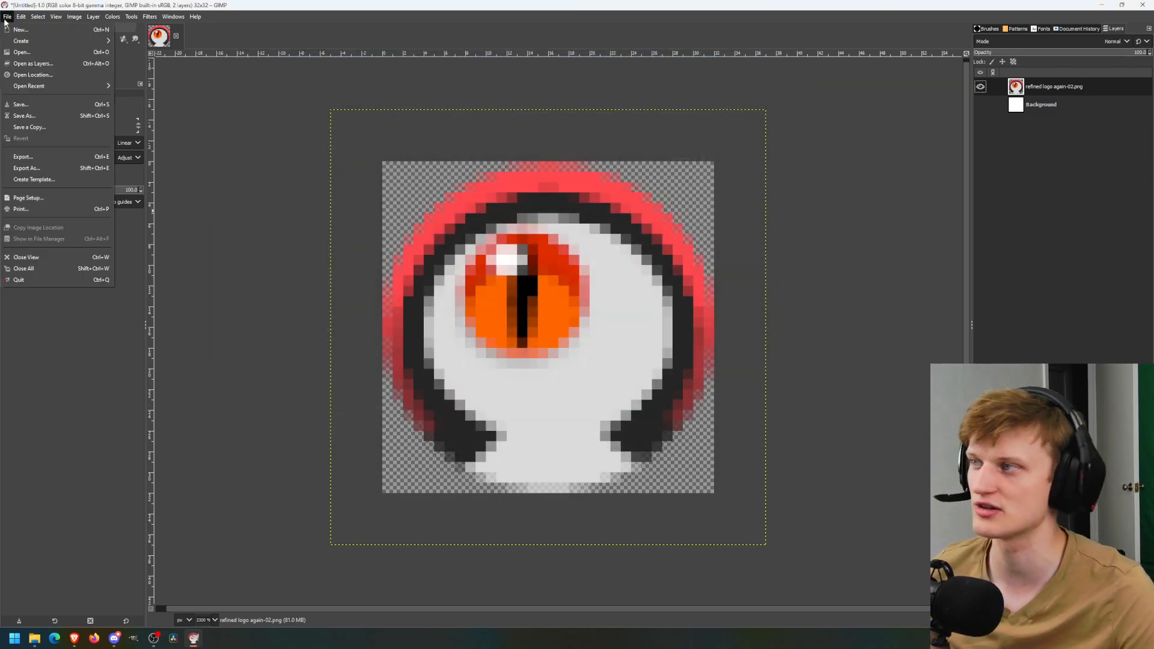
left_click(31, 170)
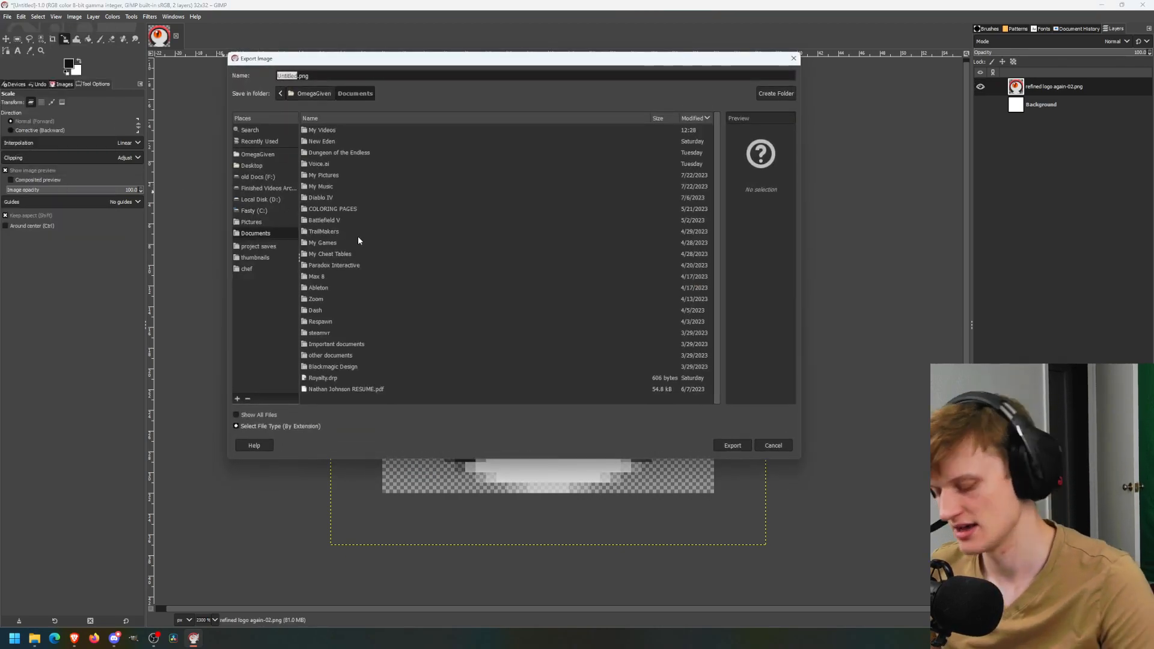
type("omegagiven em")
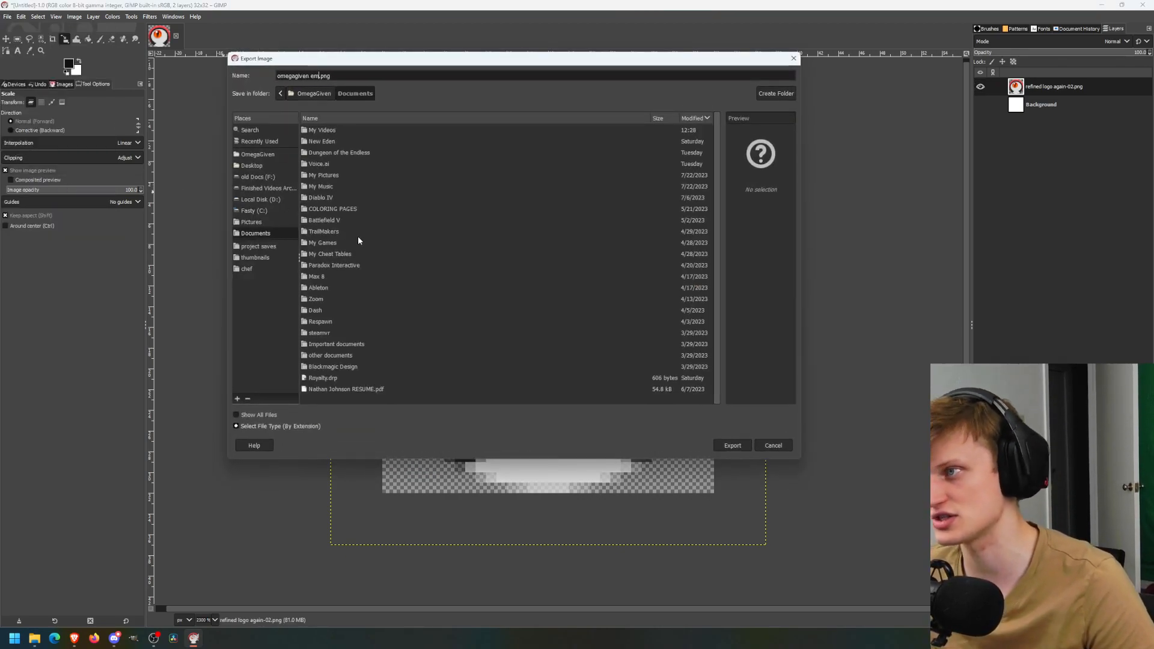
type("oji 32 32")
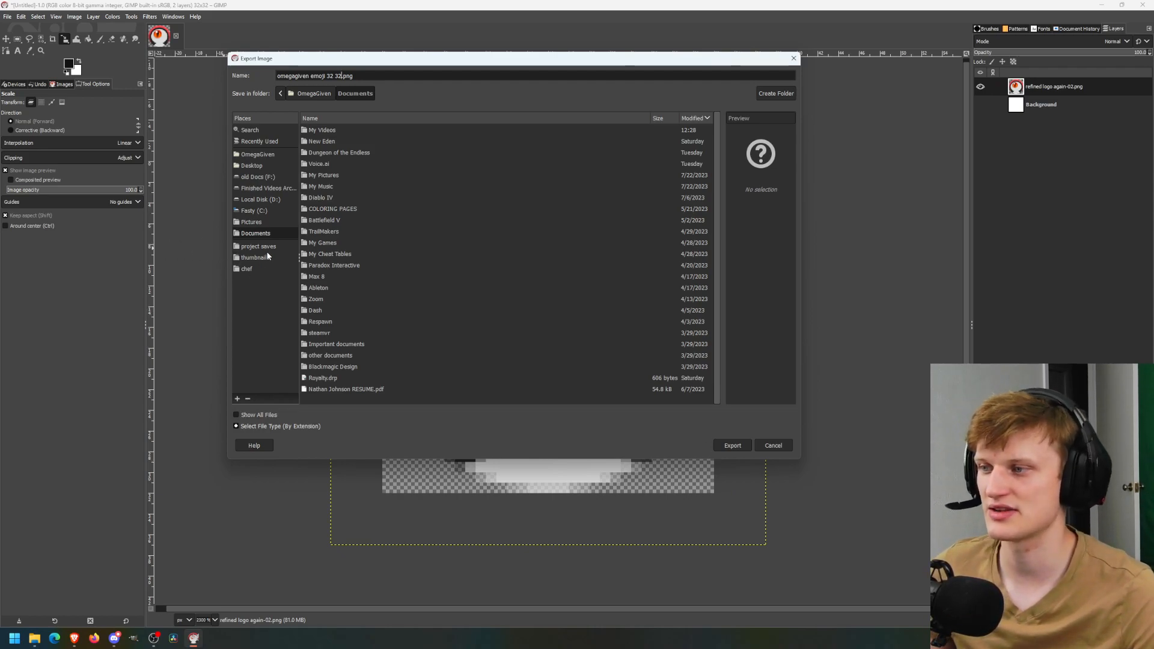
left_click(268, 223)
left_click(732, 448)
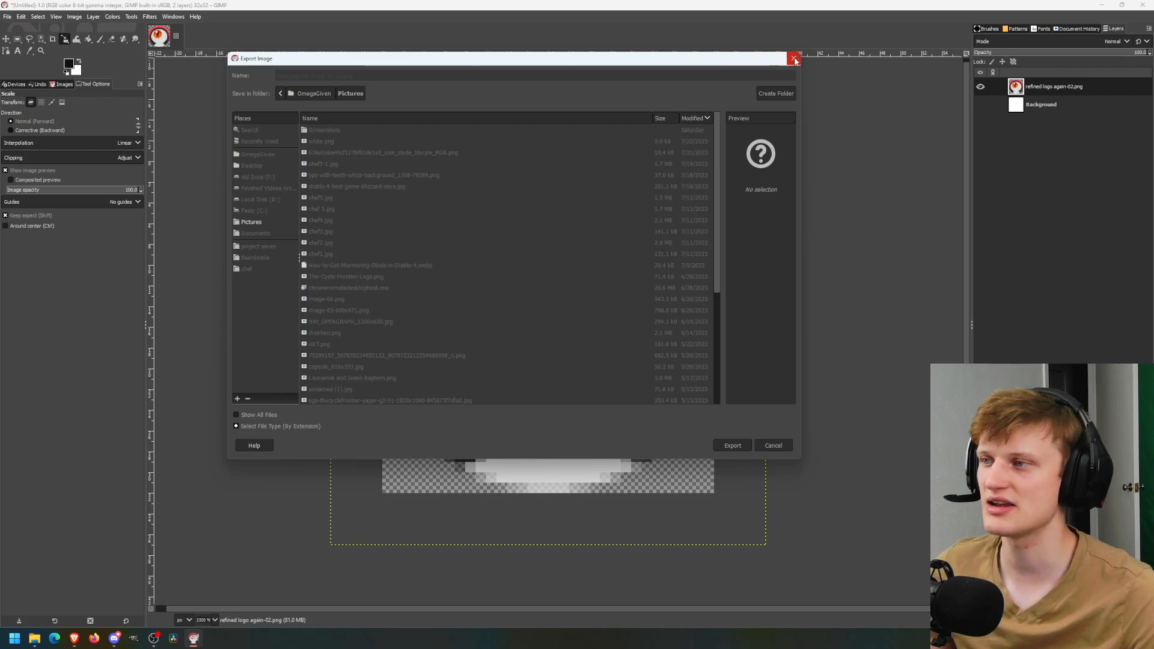
left_click(597, 431)
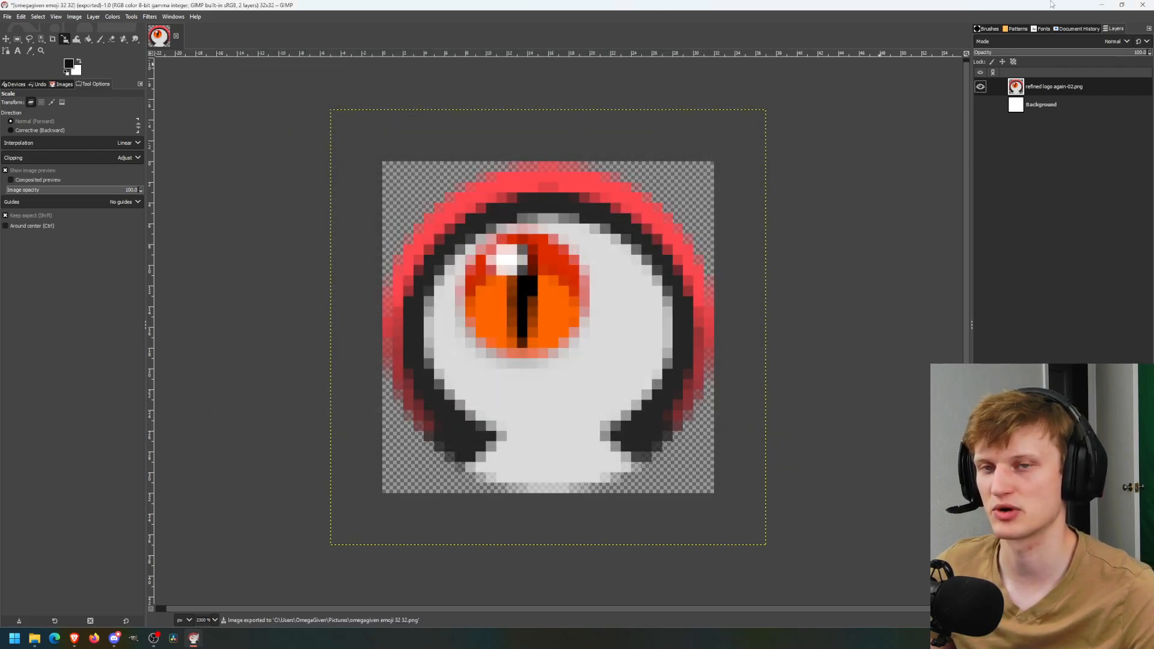
Switch back to the Gmail draft in a maximized browser window and bring File Explorer in front of it
left_click(1101, 5)
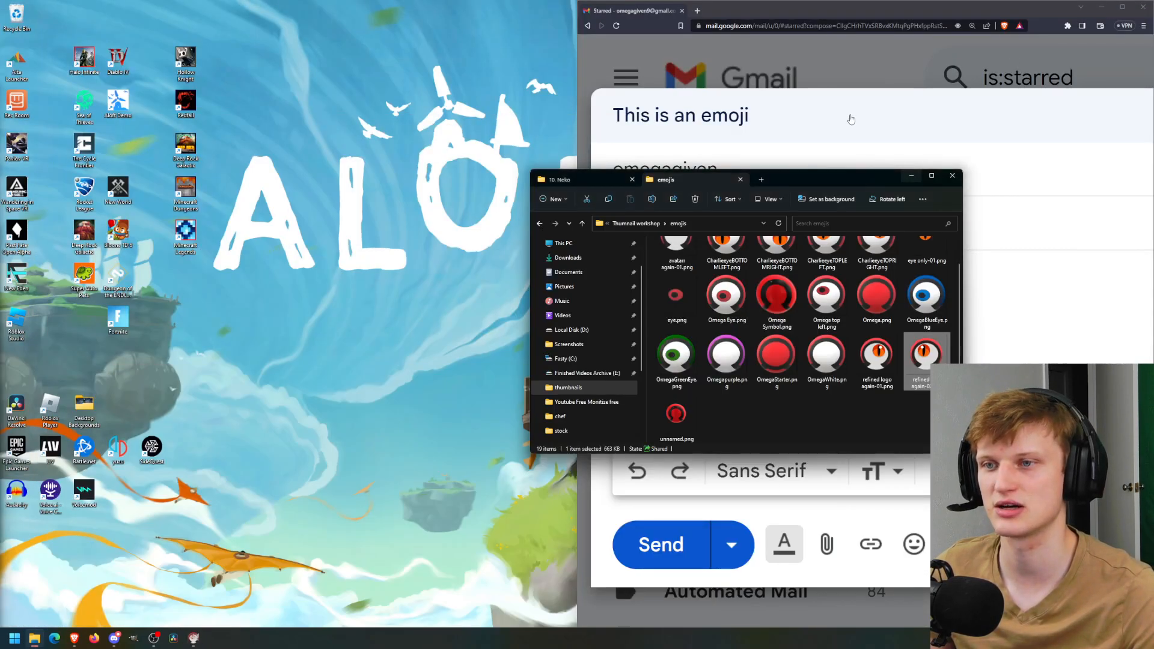
left_click_drag(866, 9, 507, 3)
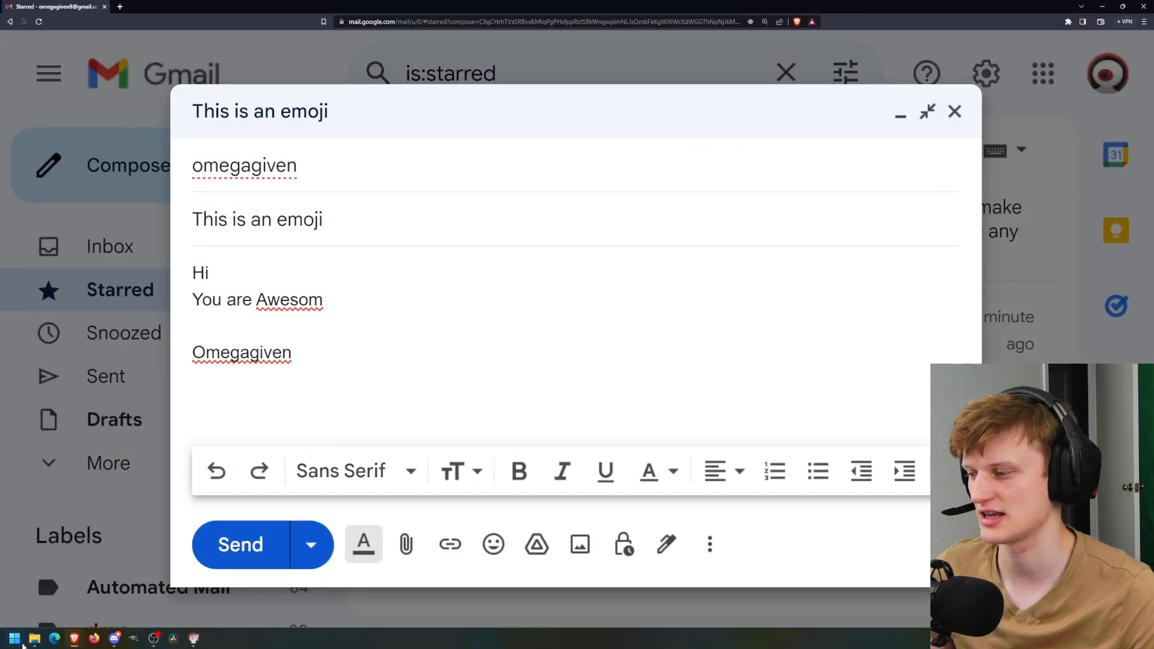
left_click(34, 638)
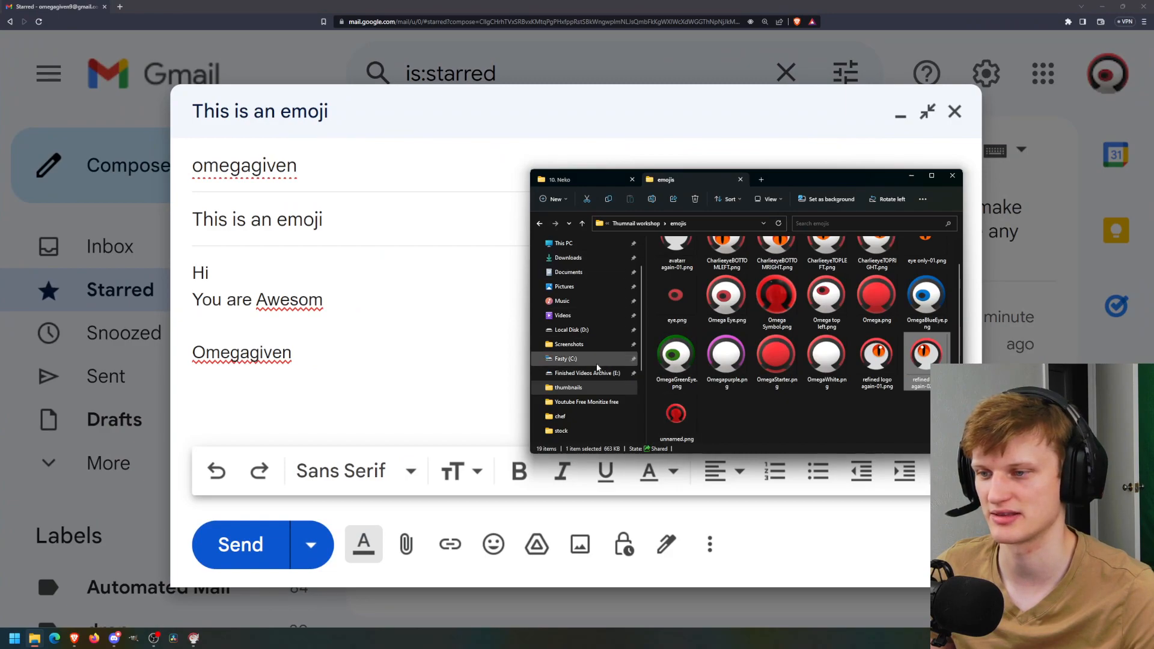
Find the omegagiven emoji image in the thumbnails folder and insert it inline below the Omegagiven sign-off in the draft
scroll(583, 372, "up", 2)
scroll(582, 373, "down", 4)
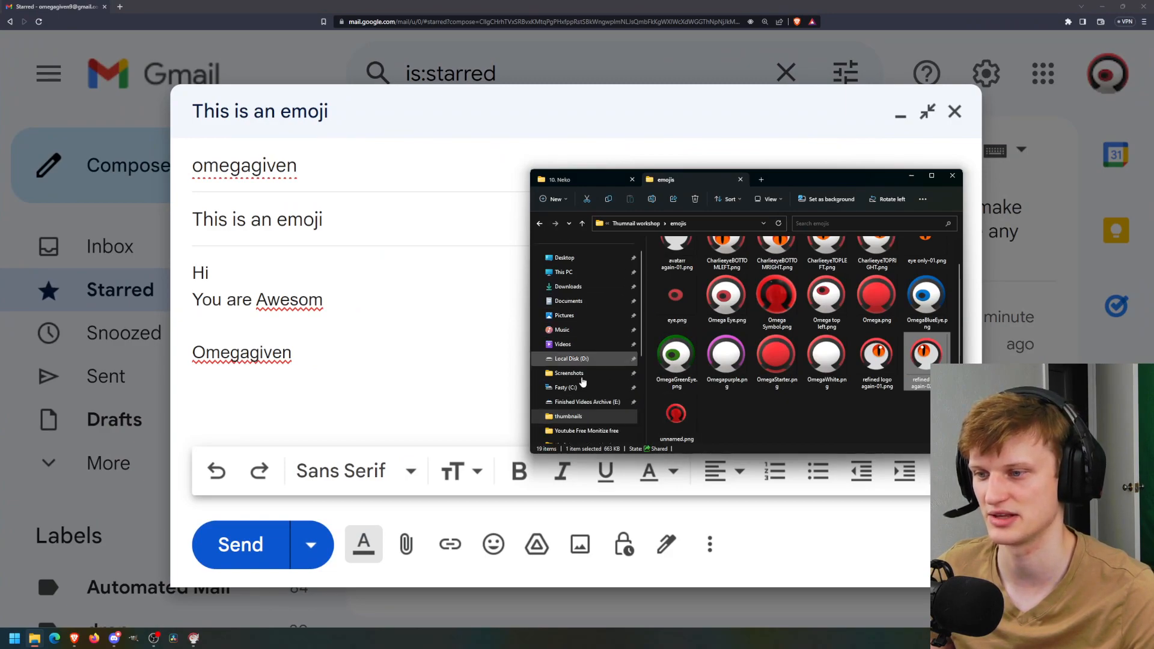
left_click(580, 343)
scroll(821, 358, "down", 5)
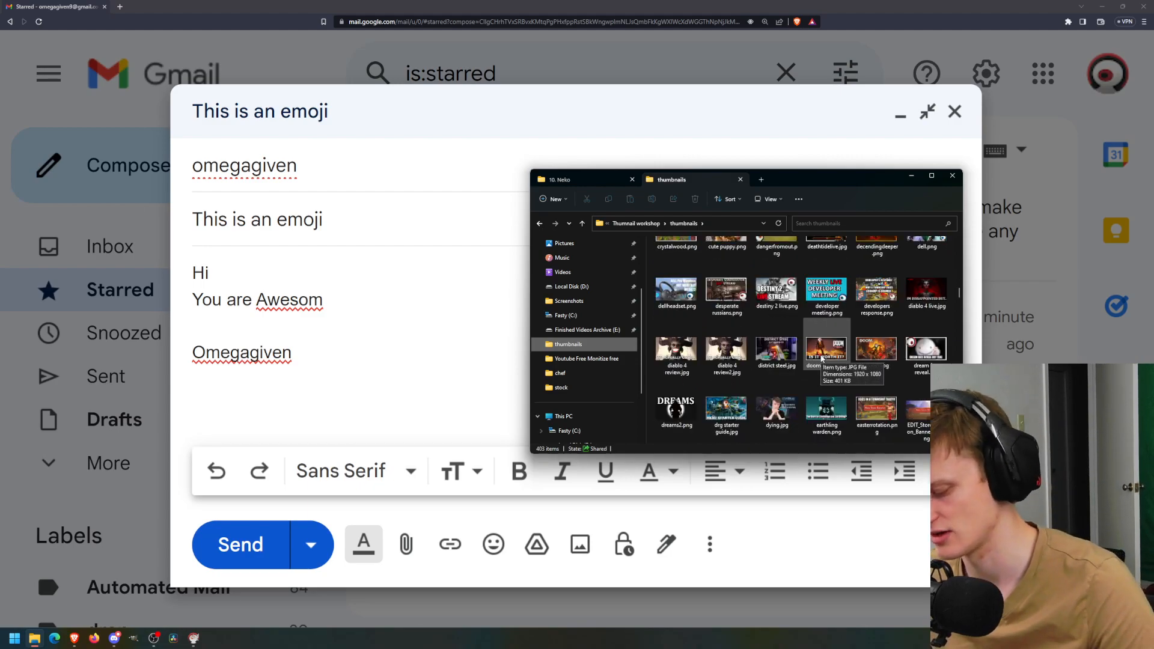
left_click(821, 354)
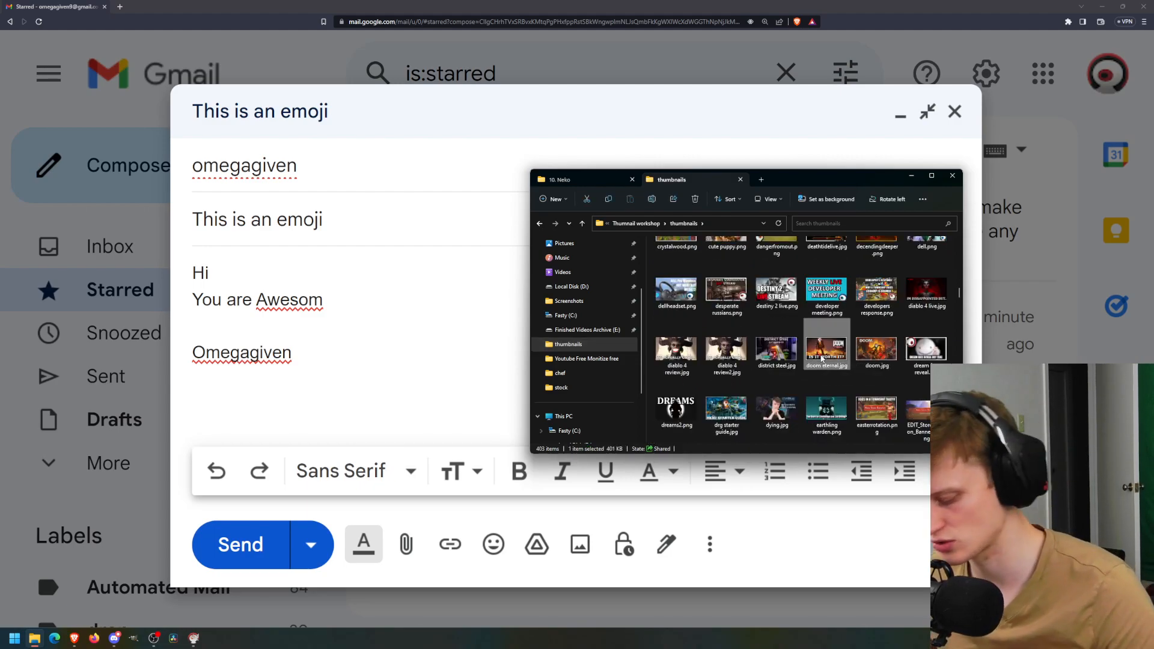
scroll(821, 359, "down", 6)
left_click(825, 337)
mouse_move(826, 337)
left_mouse_down()
mouse_move(824, 355)
mouse_move(459, 370)
mouse_move(414, 359)
left_mouse_up()
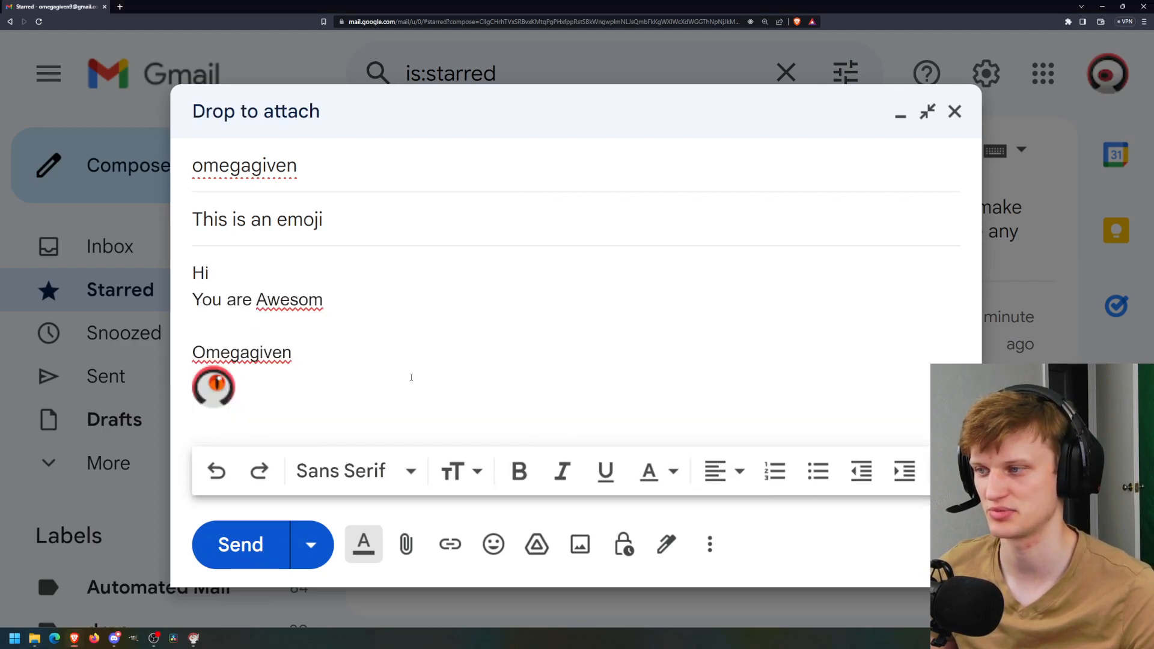
Move the emoji onto the same line, directly after the Omegagiven sign-off, and correct the misspelled word above to "Awesome"
left_click_drag(217, 386, 293, 353)
left_click(209, 388)
left_click(214, 388)
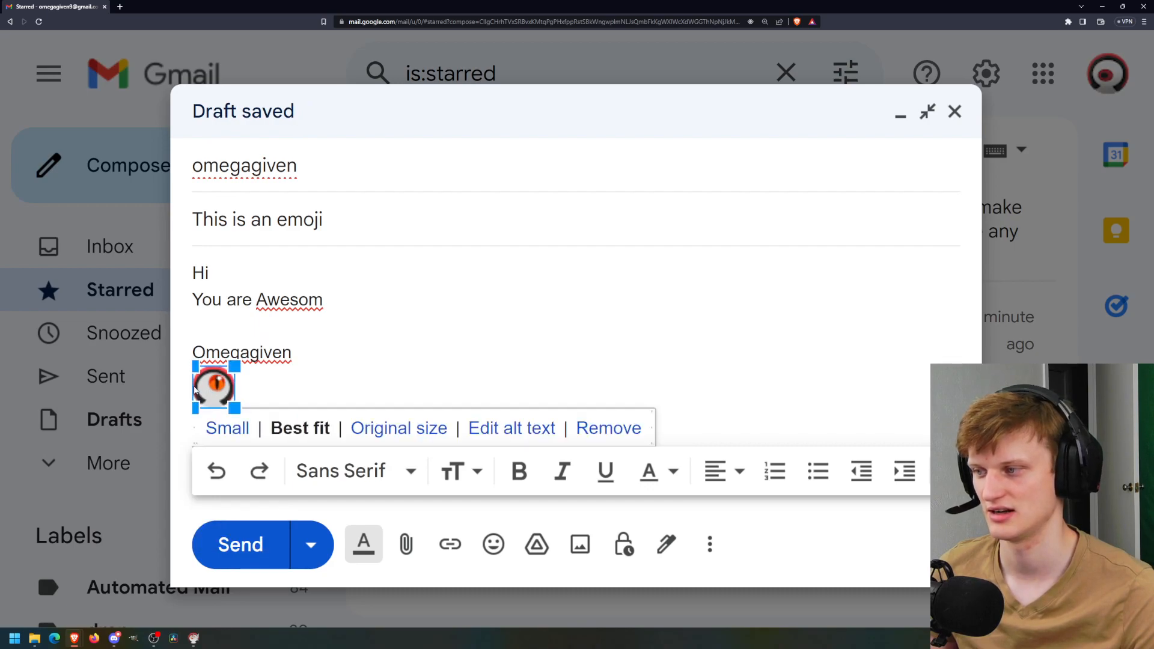
left_click(309, 368)
key("Left")
key("BackSpace")
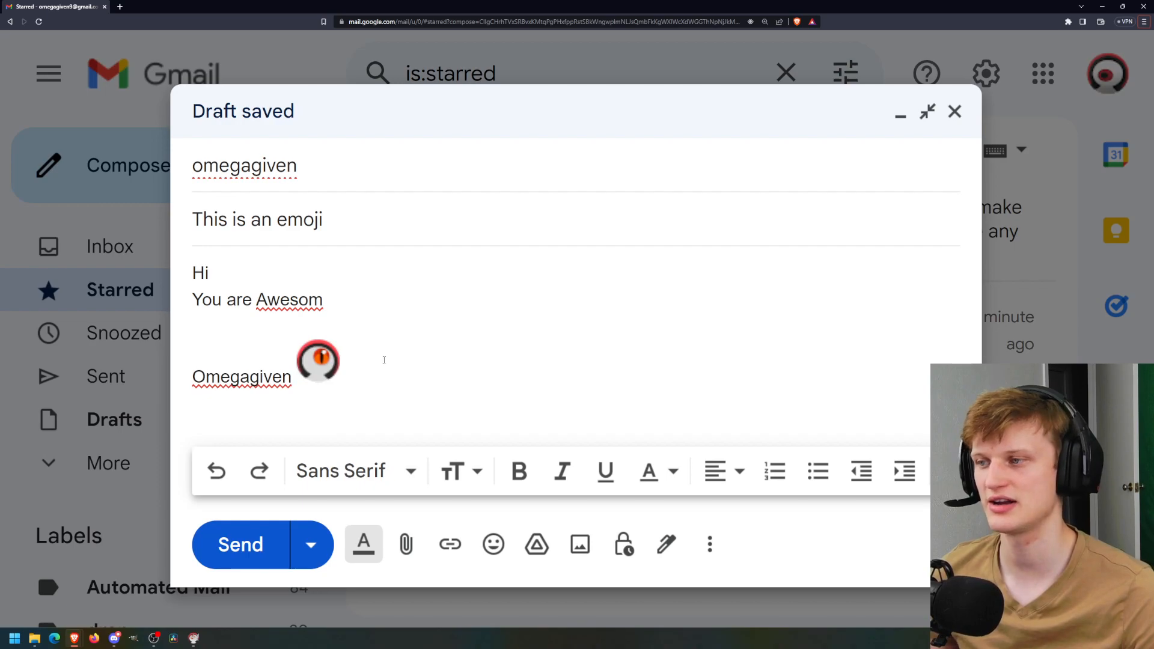
left_click(301, 300)
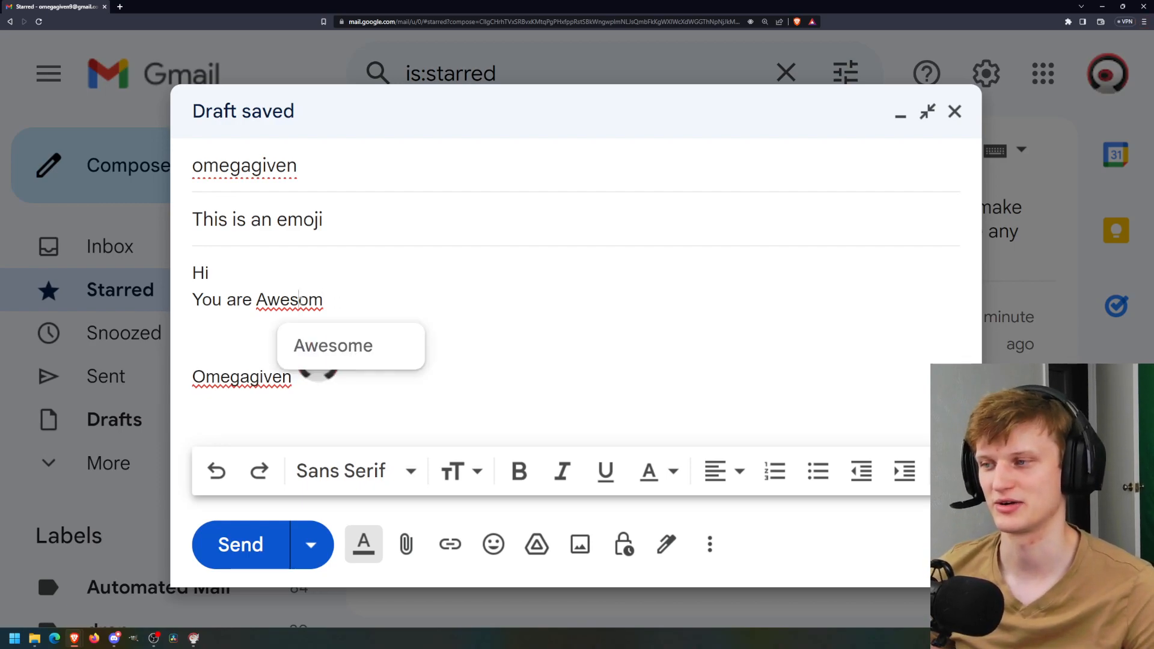
left_click(328, 343)
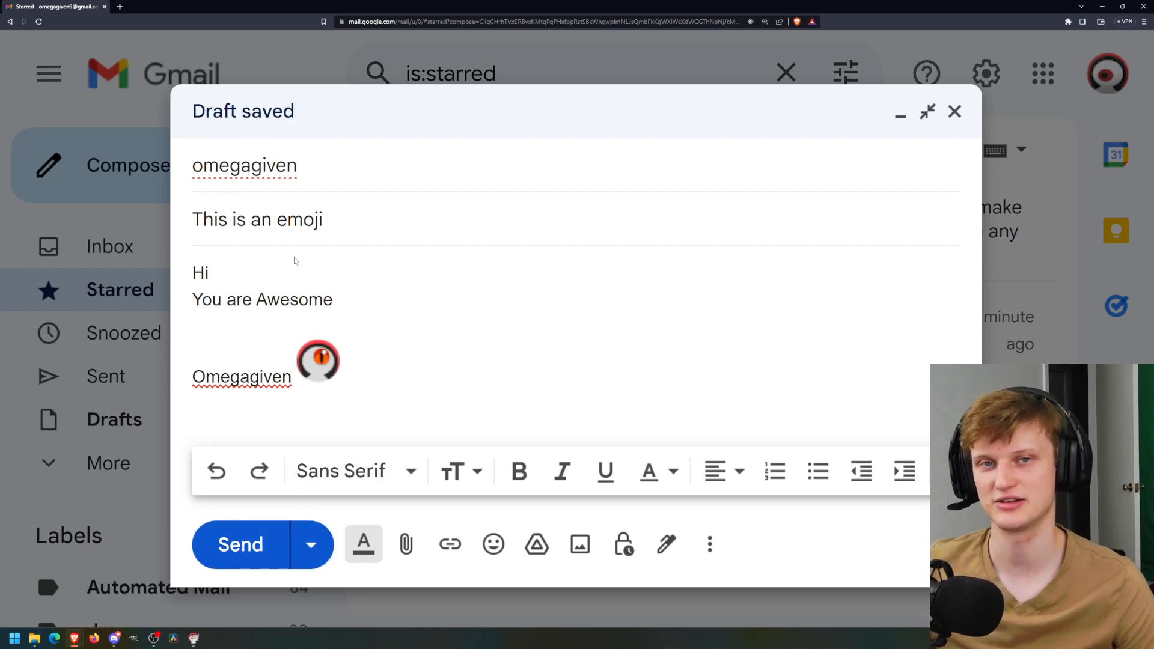
Set the inline emoji beside the Omegagiven sign-off to the Small image size
left_click(318, 366)
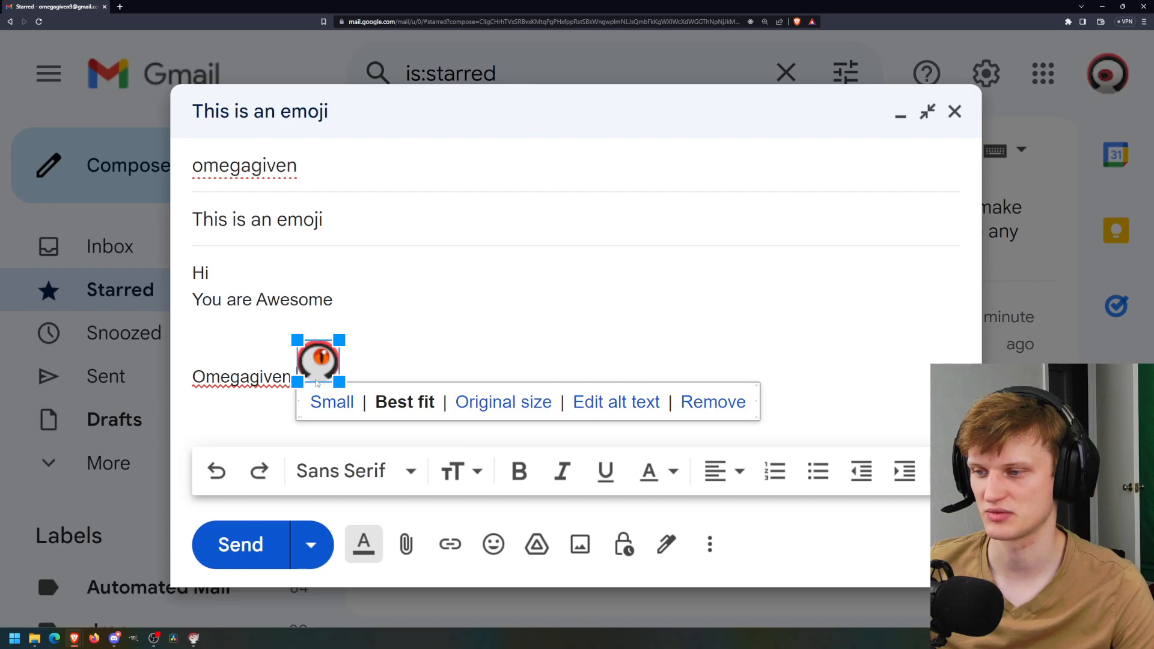
left_click(337, 399)
left_click(302, 353)
left_click(438, 334)
left_click(303, 356)
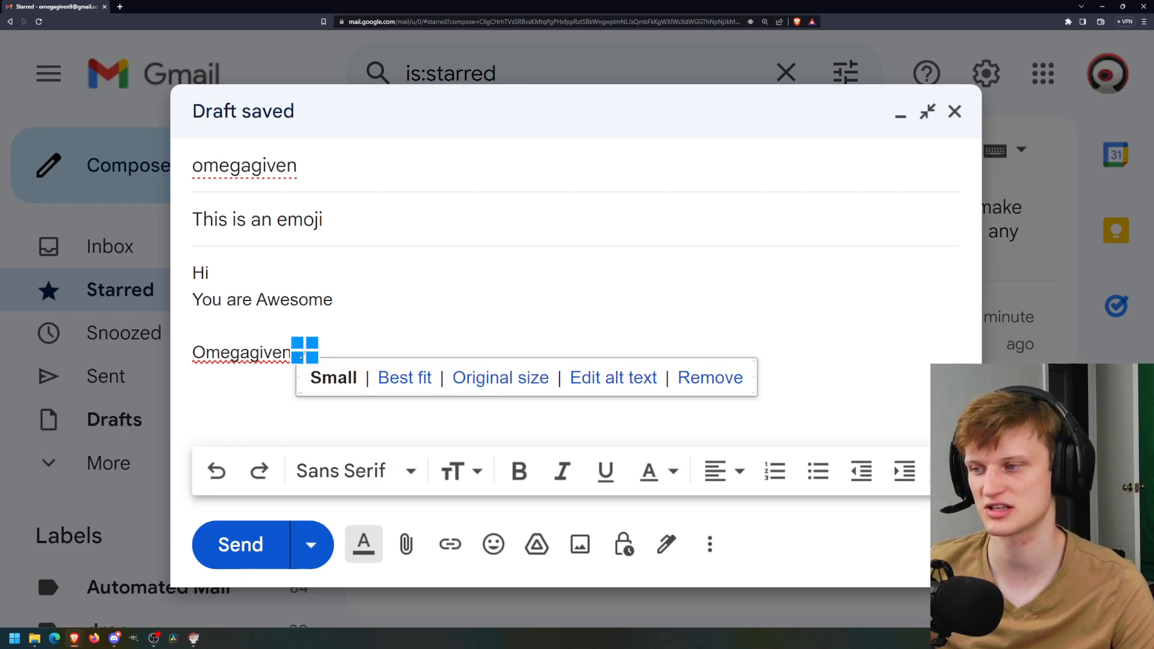
Try the Best fit size on the inline emoji and return it to Small
left_click(404, 378)
left_click(317, 359)
left_click(450, 384)
left_click(316, 359)
left_click(410, 396)
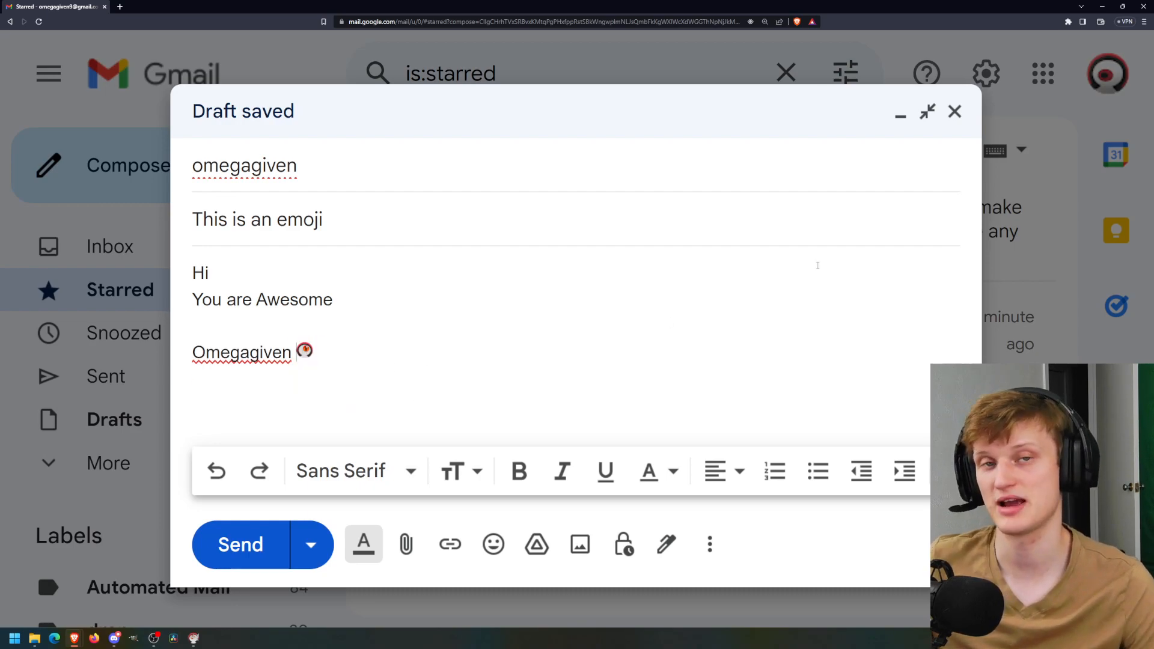